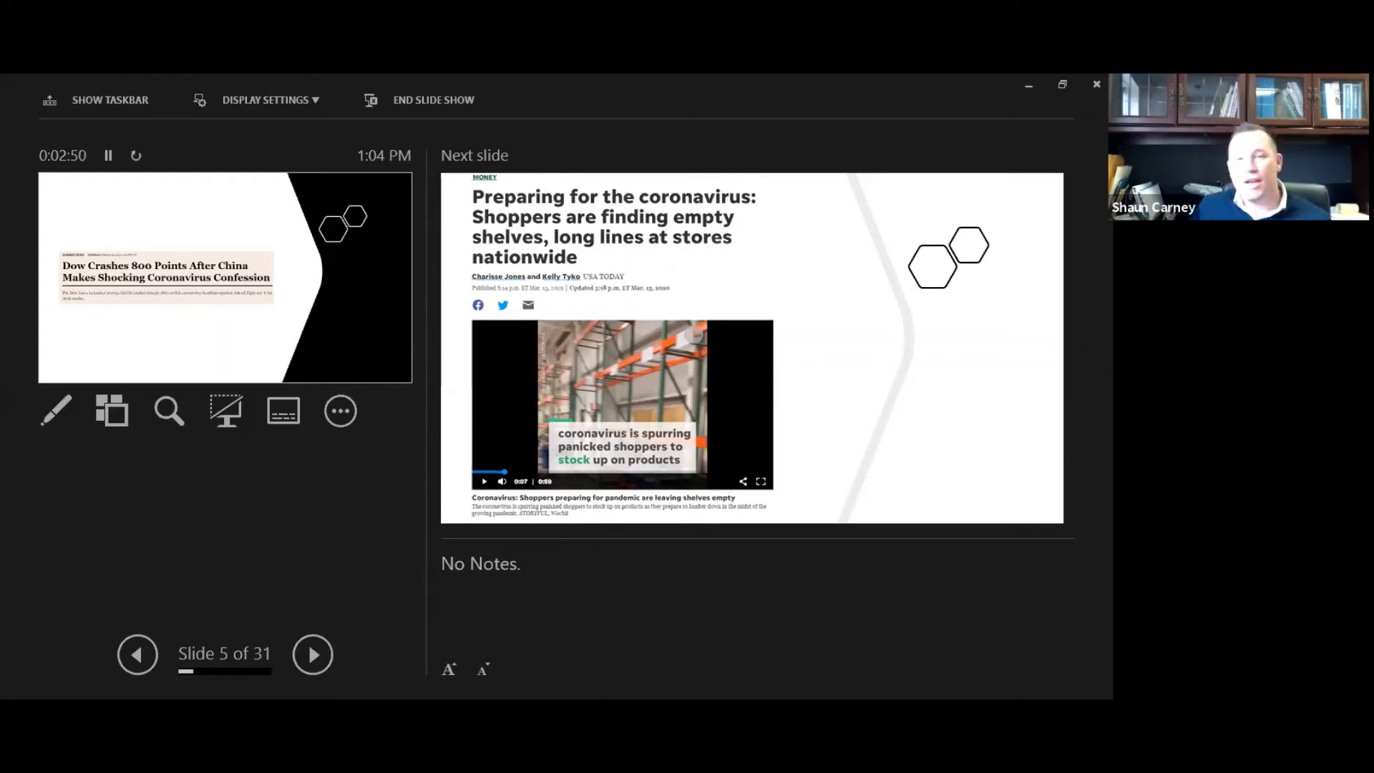
# Step: Advance the slideshow to slide 6, the coronavirus empty-shelves shoppers article
pyautogui.press('Right')
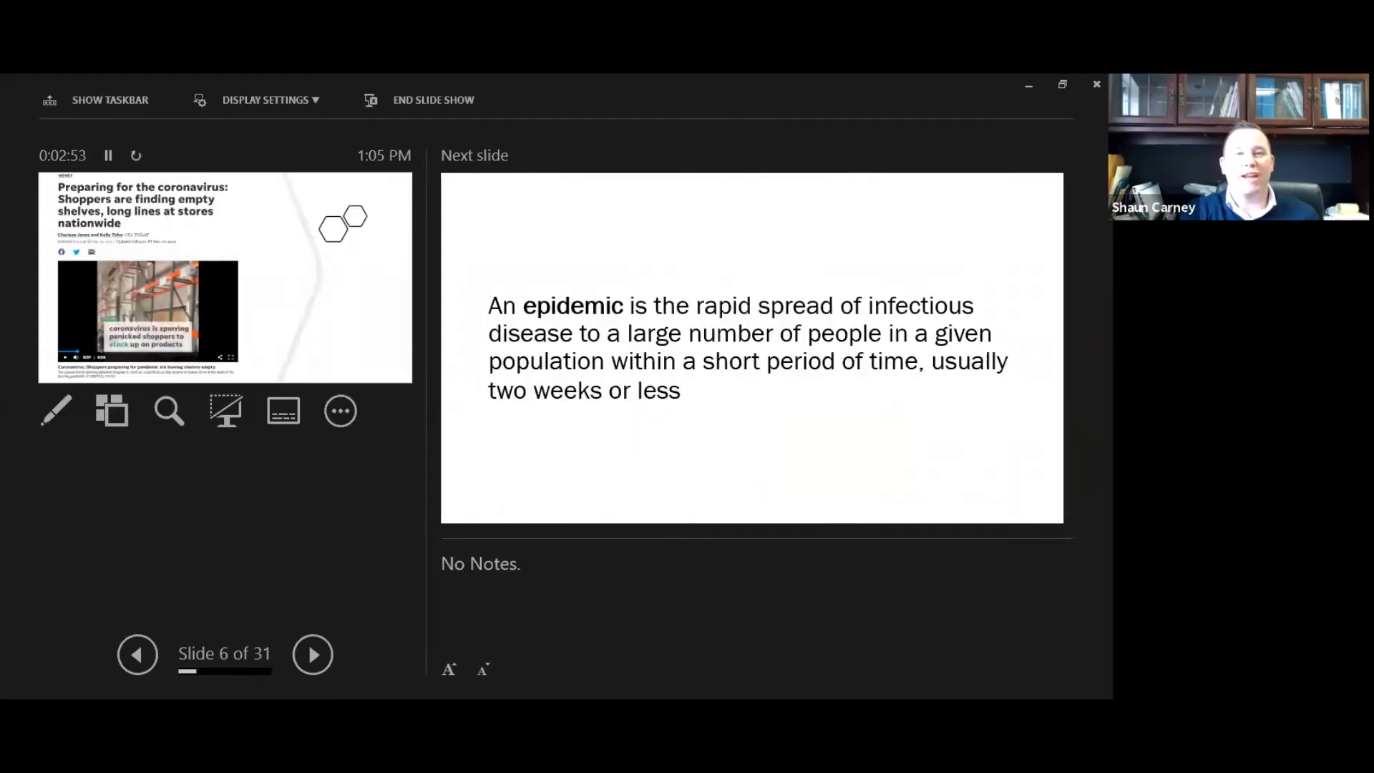